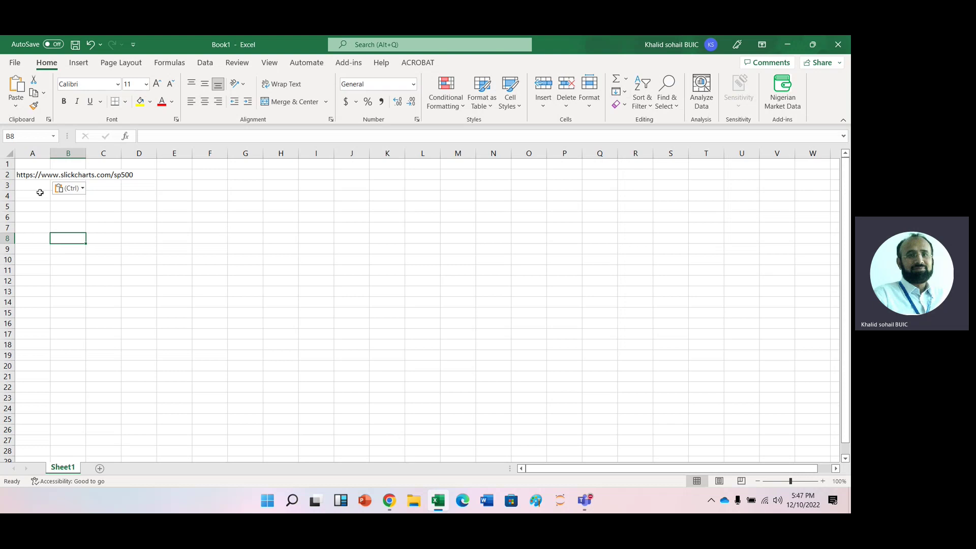
pyautogui.click(33, 176)
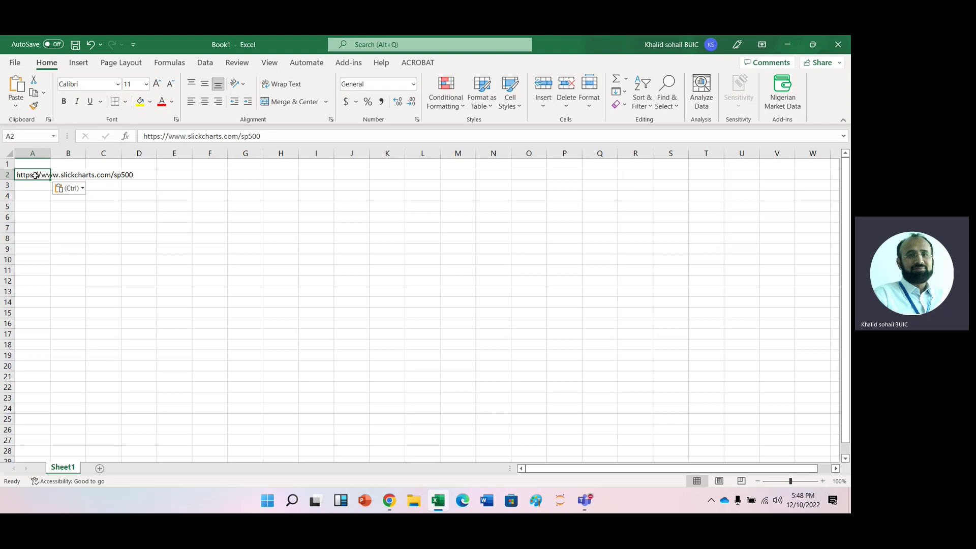
pyautogui.doubleClick(34, 175)
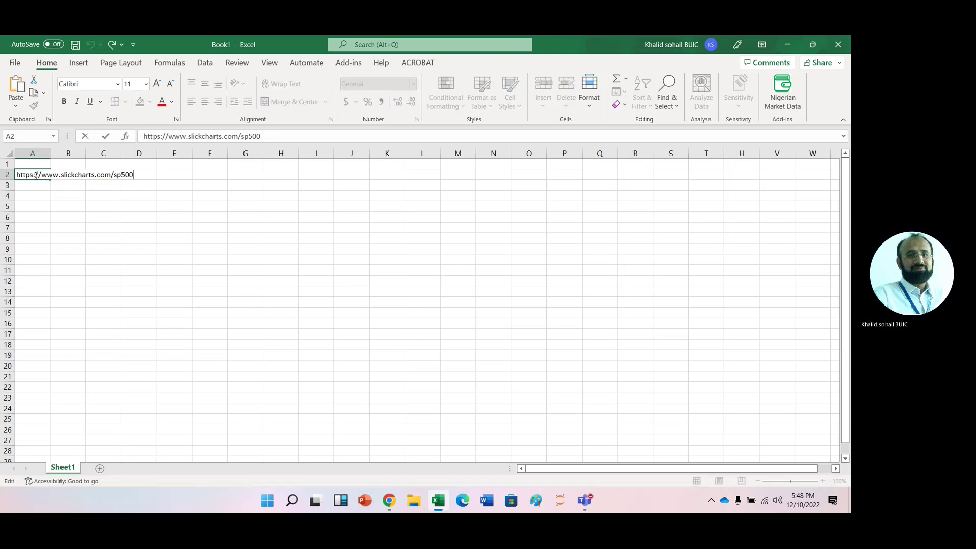
pyautogui.press('Return')
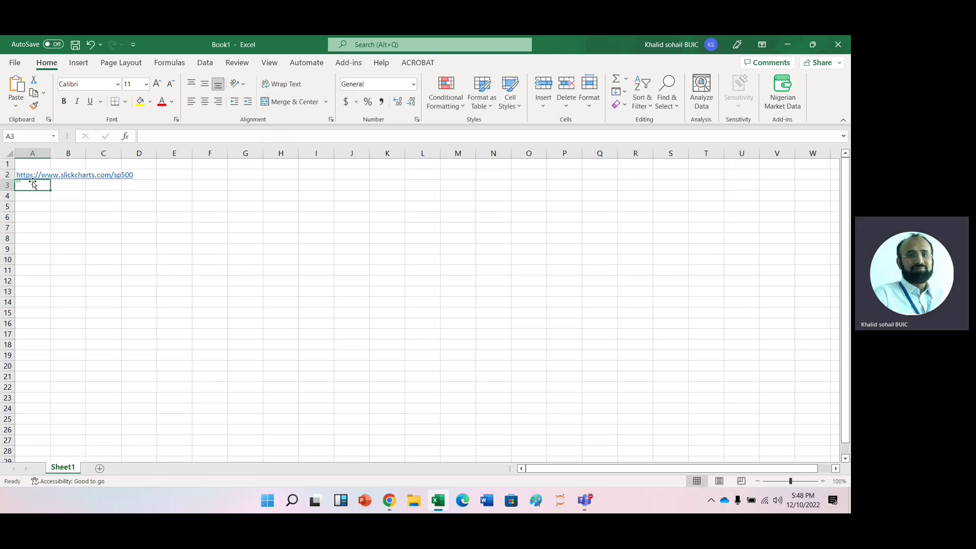
# Open the Slickcharts S&P 500 page from the A2 link, then return to Excel
pyautogui.click(28, 175)
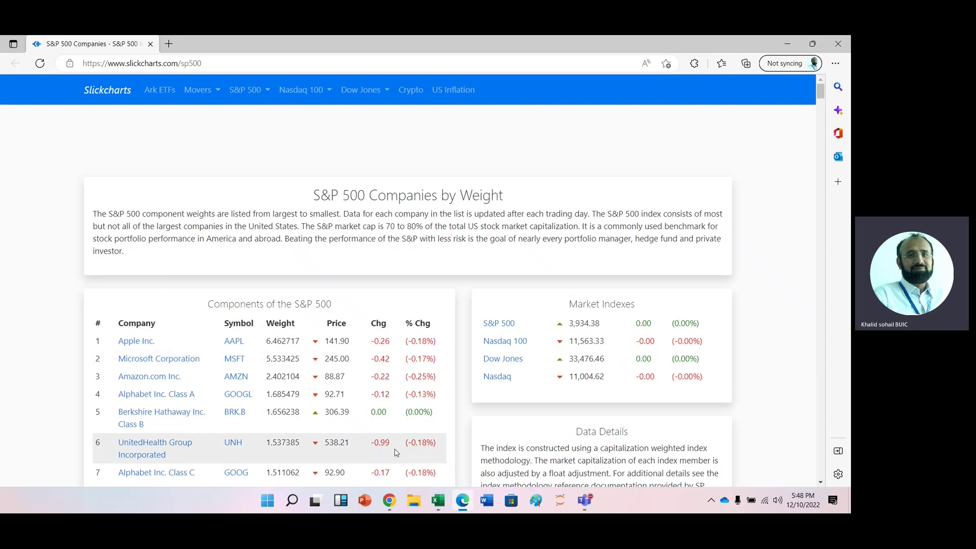
pyautogui.click(437, 500)
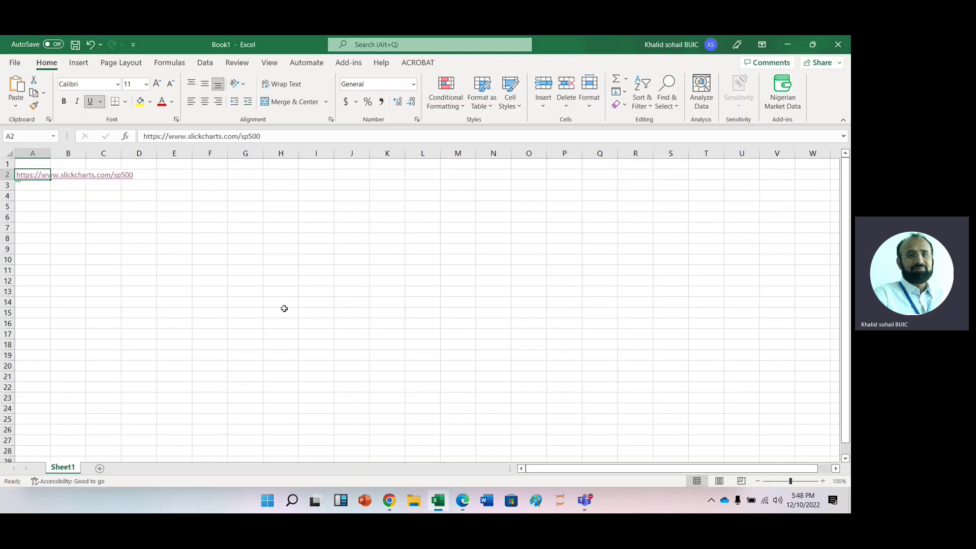
# Start a From Web import, cancel it, and reopen the Slickcharts page from A2
pyautogui.click(205, 62)
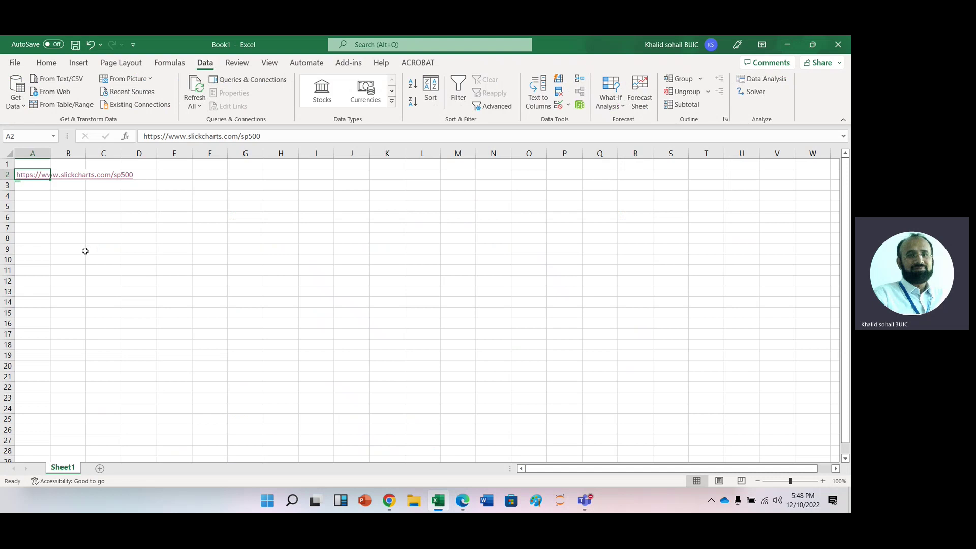
pyautogui.click(53, 91)
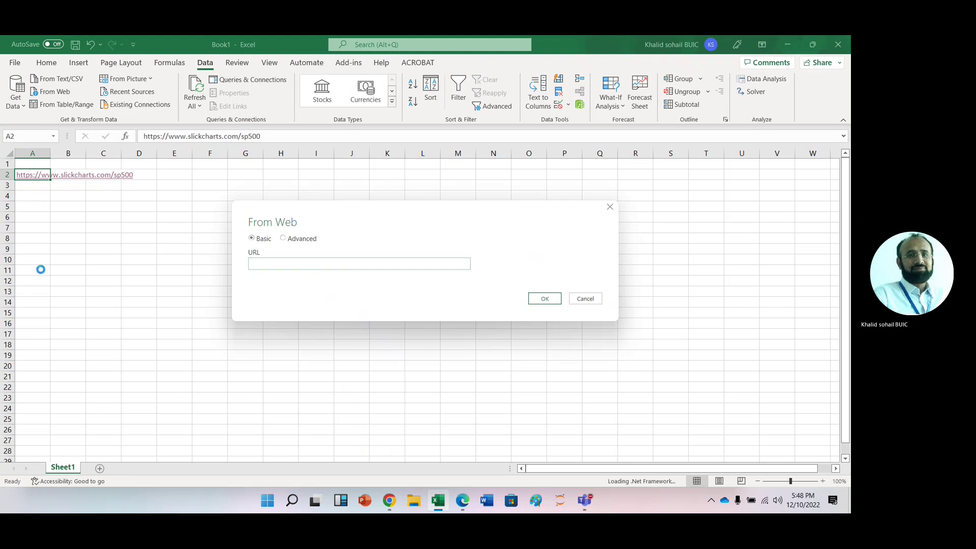
pyautogui.press('Escape')
pyautogui.click(41, 301)
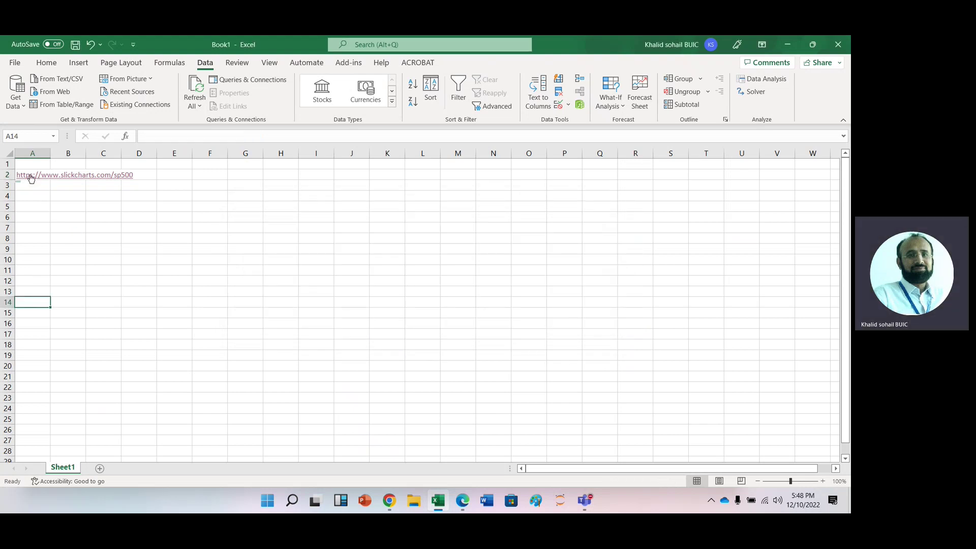
pyautogui.click(30, 176)
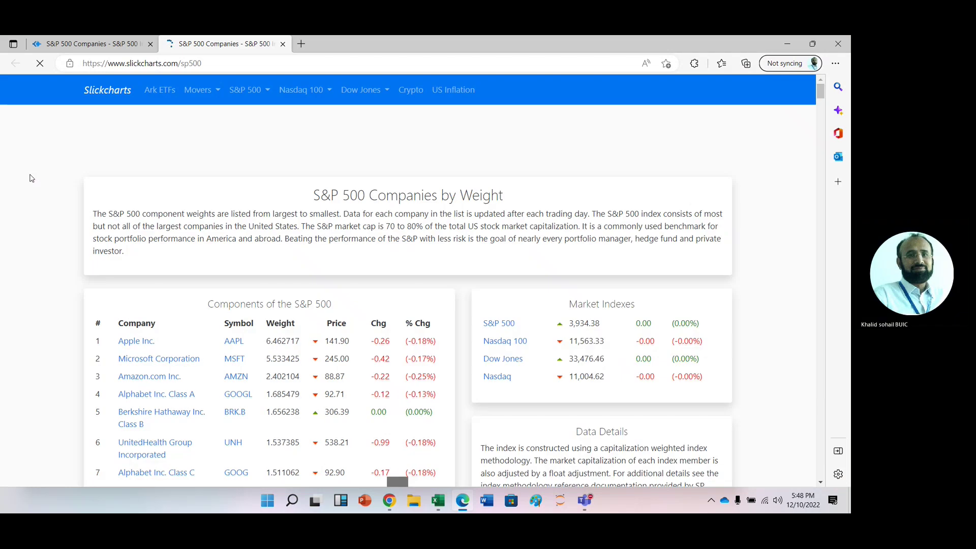
# Take the Slickcharts page address from the browser and start a From Web import in Excel
pyautogui.click(122, 68)
pyautogui.hotkey('ctrl', 'c')
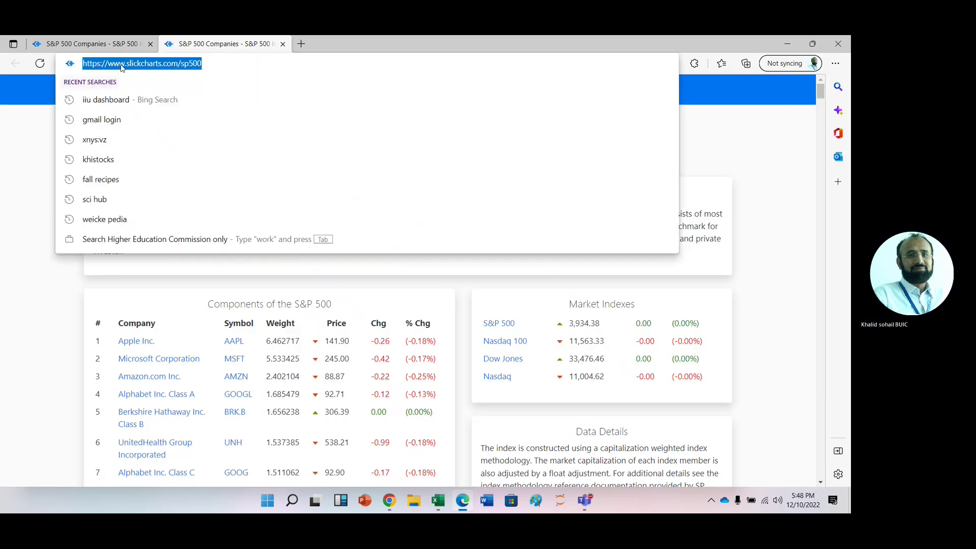
pyautogui.click(438, 500)
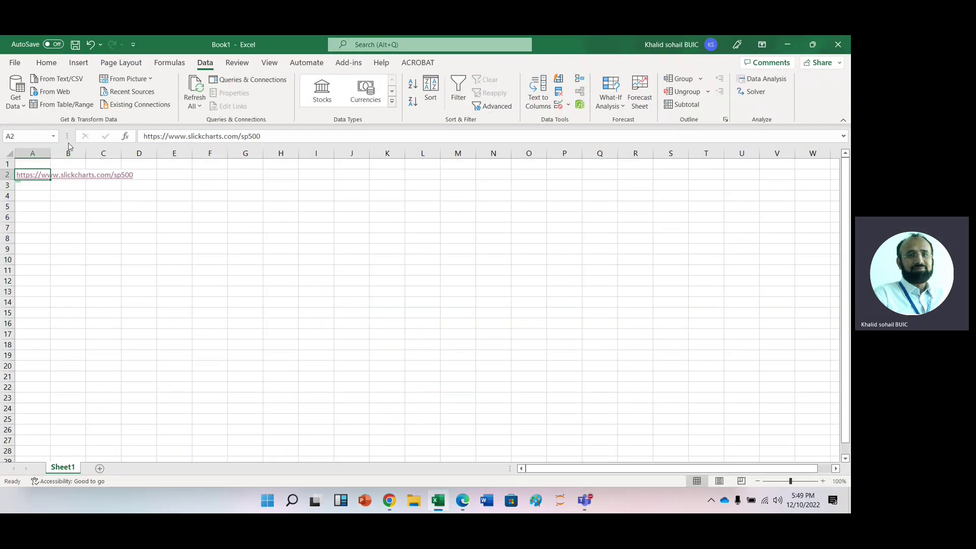
pyautogui.click(57, 94)
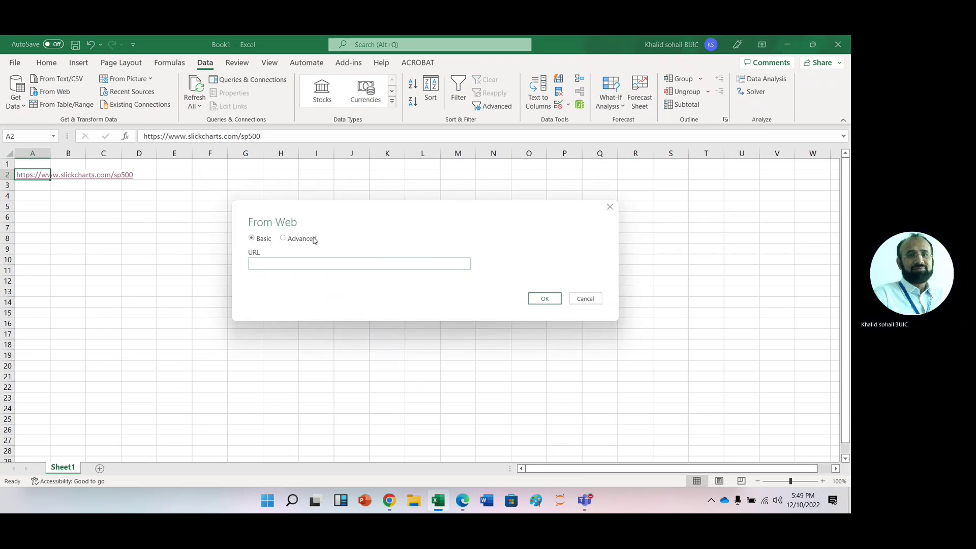
# Paste the Slickcharts sp500 address as the web import URL and connect to the page
pyautogui.hotkey('ctrl', 'v')
pyautogui.click(544, 301)
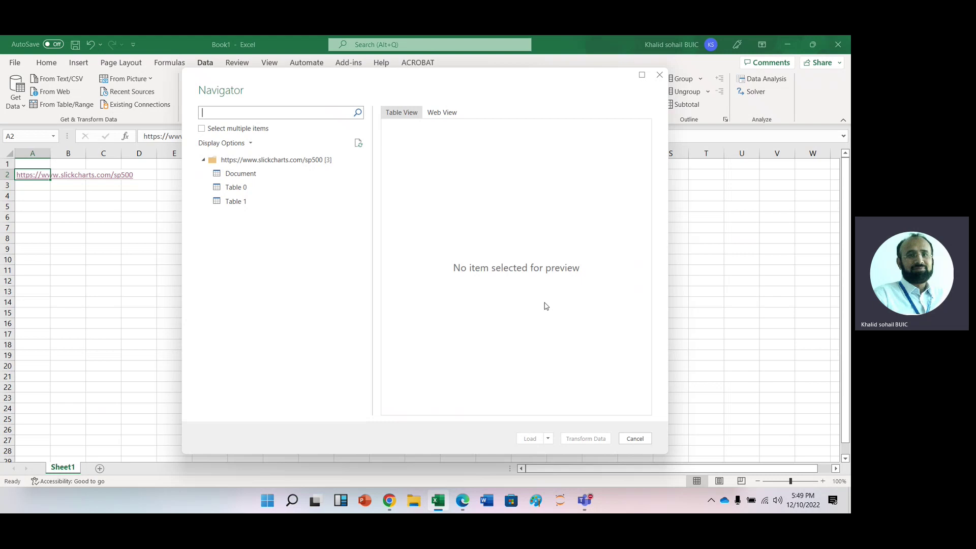
# Preview Table 1 and Table 0, then open Table 0 (503 rows, 7 columns) for transforming
pyautogui.click(230, 203)
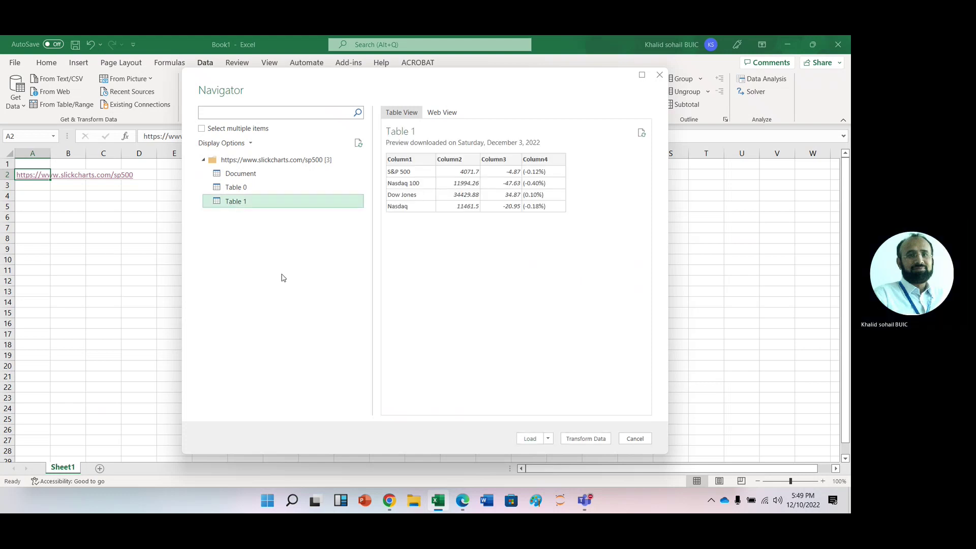
pyautogui.click(235, 189)
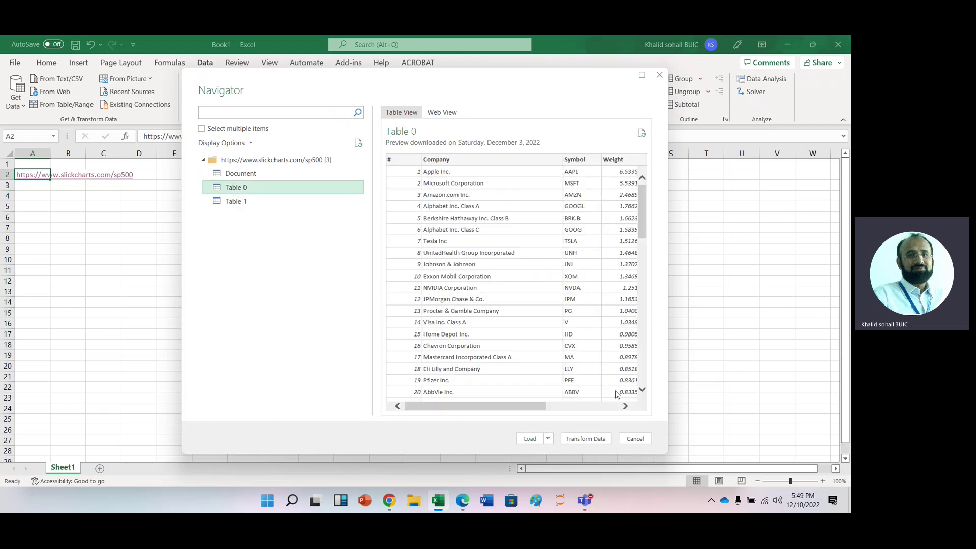
pyautogui.click(586, 439)
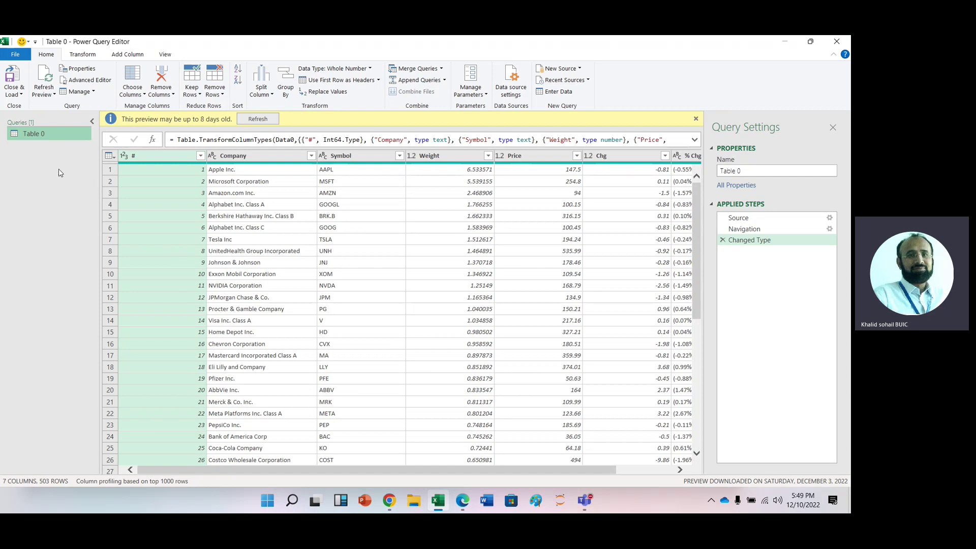
# Load the Table 0 query into a new worksheet as a table with 503 rows
pyautogui.click(16, 93)
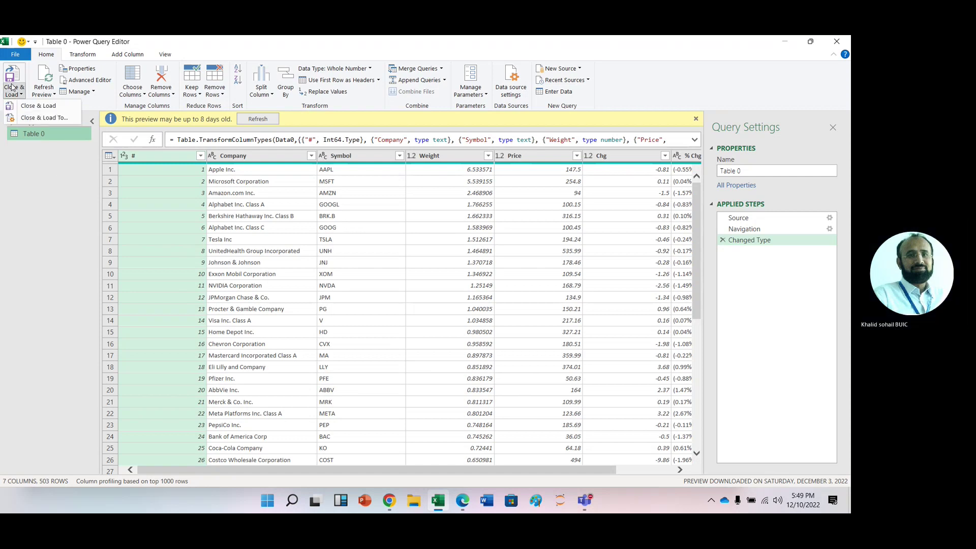
pyautogui.click(22, 108)
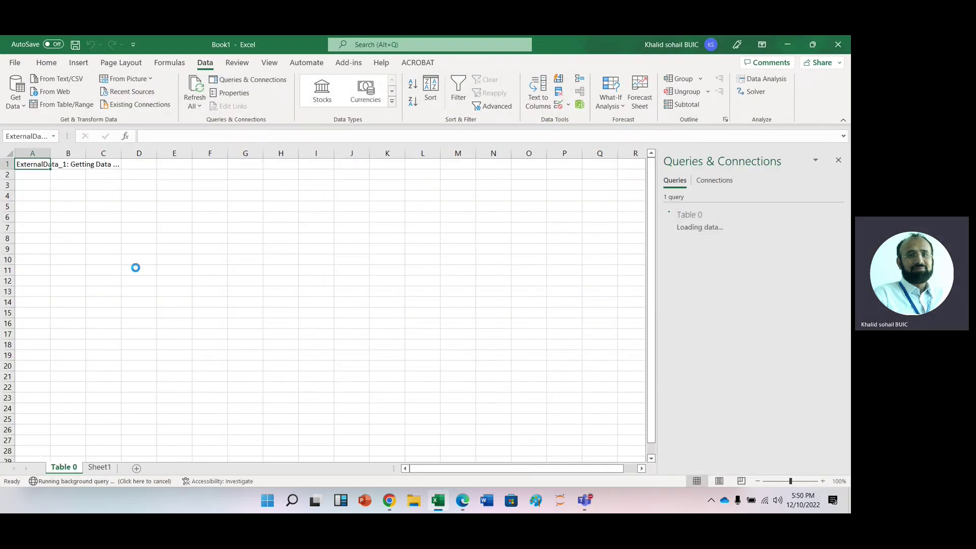
# Convert the Symbol column, AAPL downward, to the Stocks data type and autofit its width
pyautogui.click(838, 160)
pyautogui.click(578, 214)
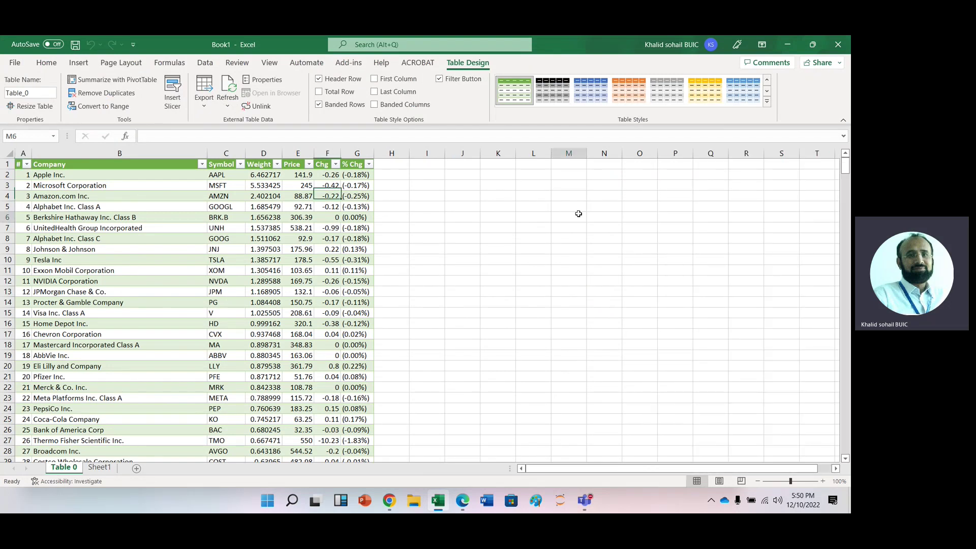
pyautogui.click(220, 175)
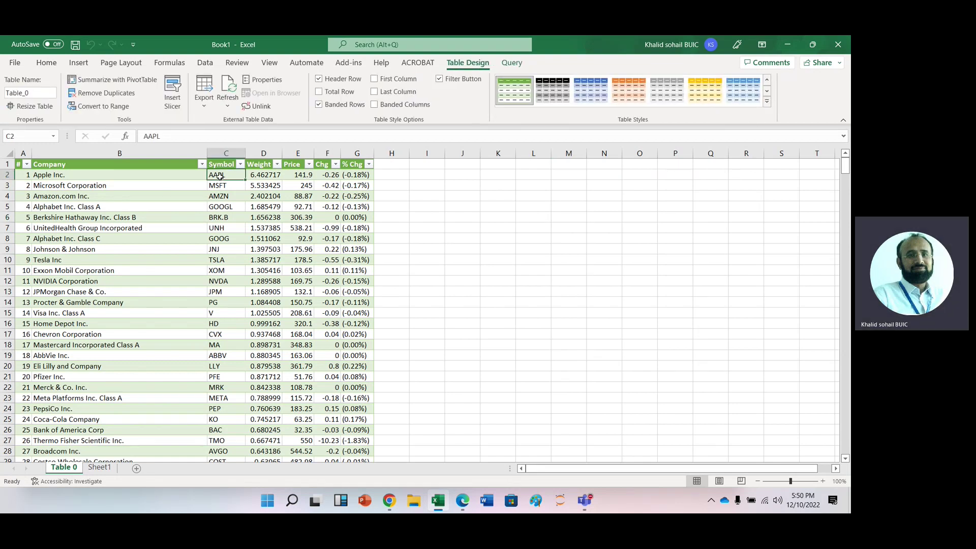
pyautogui.hotkey('ctrl', 'shift', 'Down')
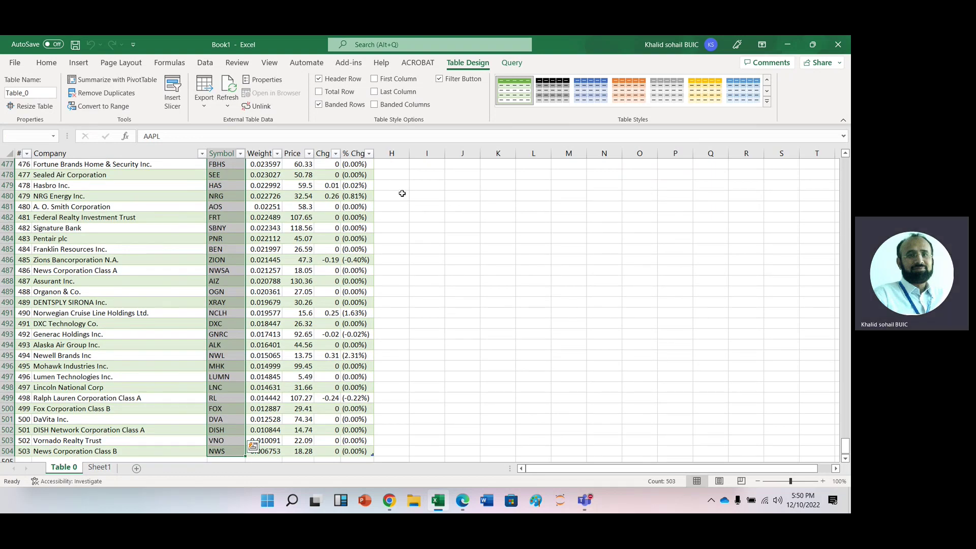
pyautogui.click(206, 63)
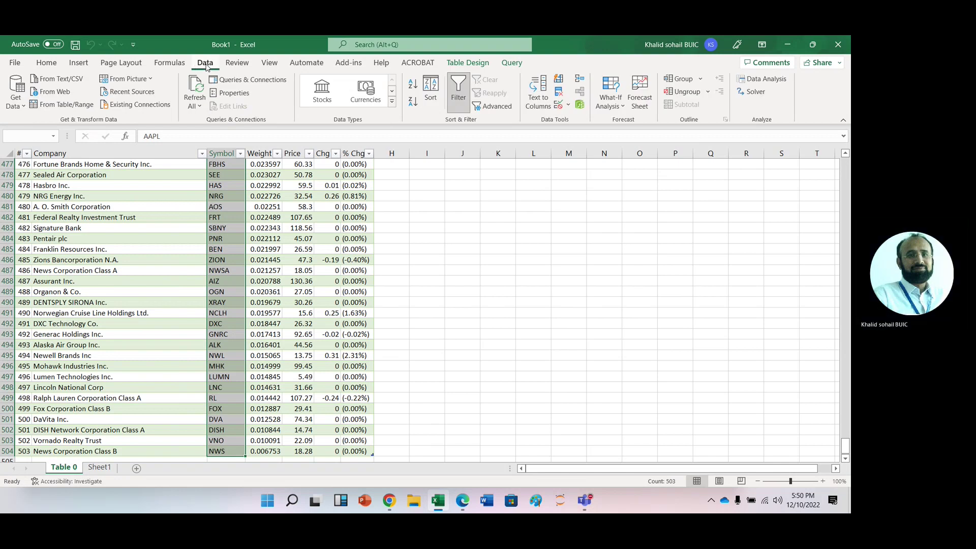
pyautogui.click(321, 102)
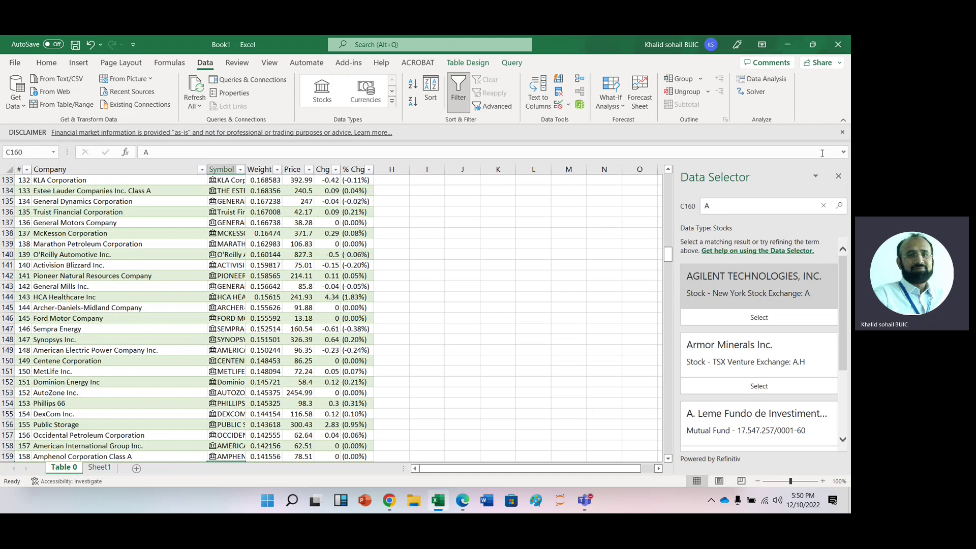
pyautogui.click(839, 177)
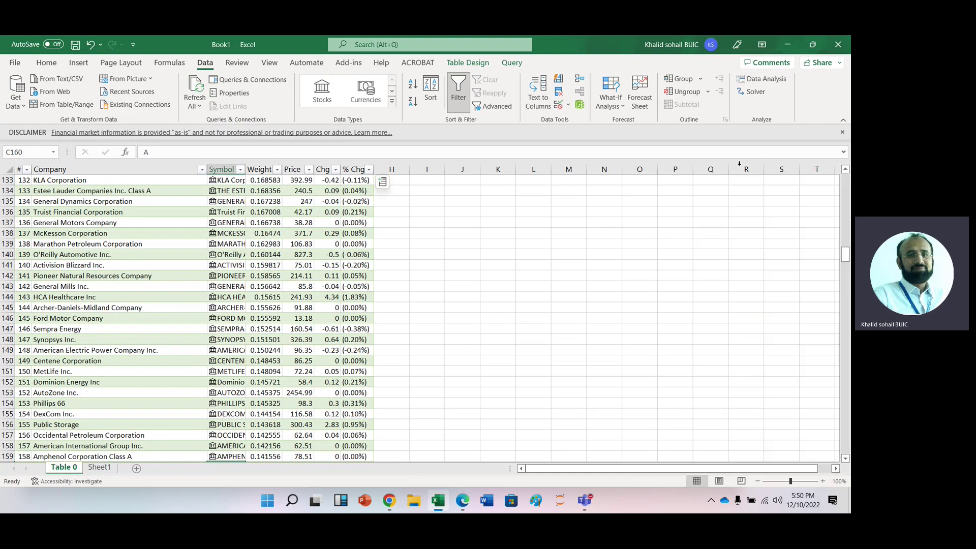
pyautogui.doubleClick(245, 168)
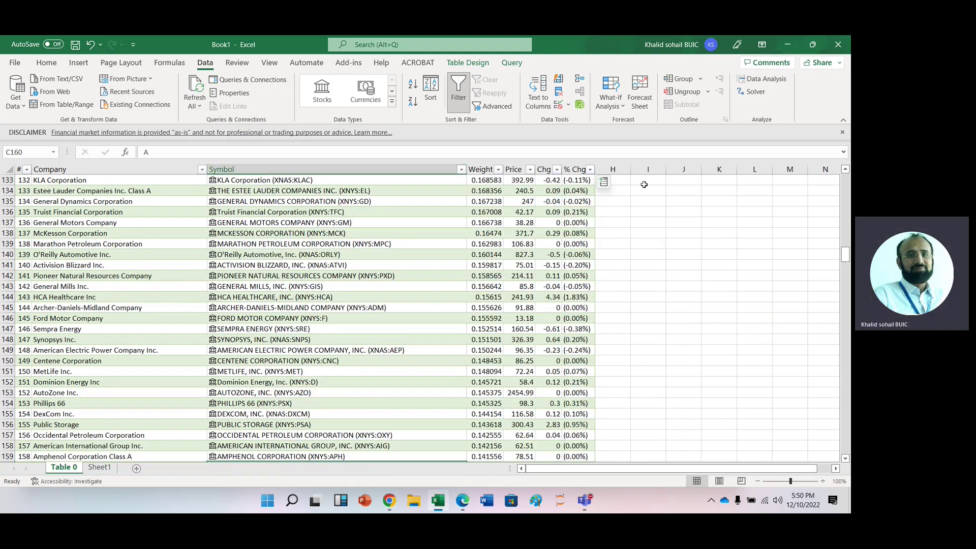
# Add a Beta column from the linked stock data (e.g. 1.22 for Apple)
pyautogui.click(604, 184)
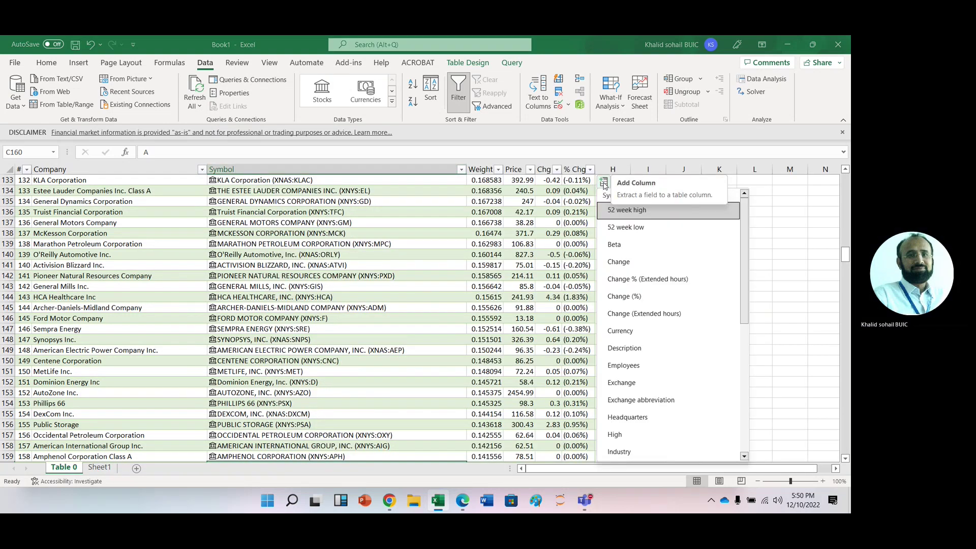
pyautogui.click(622, 249)
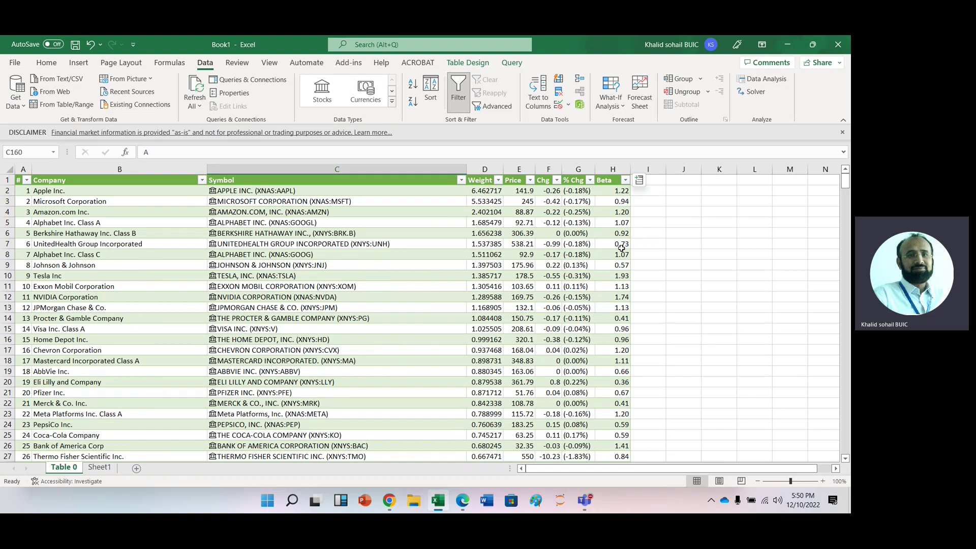
# Add Employees, High and P/E columns to the stock table from the linked data
pyautogui.click(639, 182)
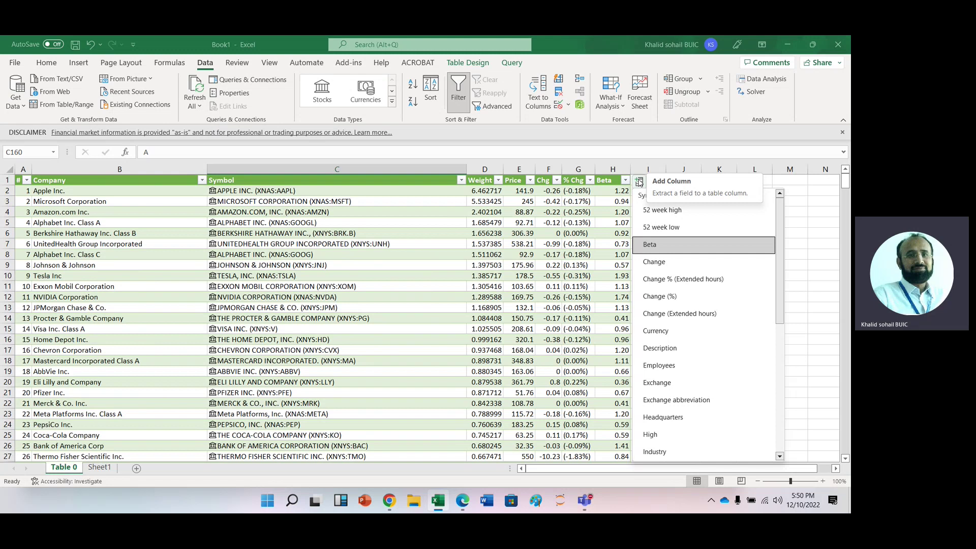
pyautogui.click(663, 366)
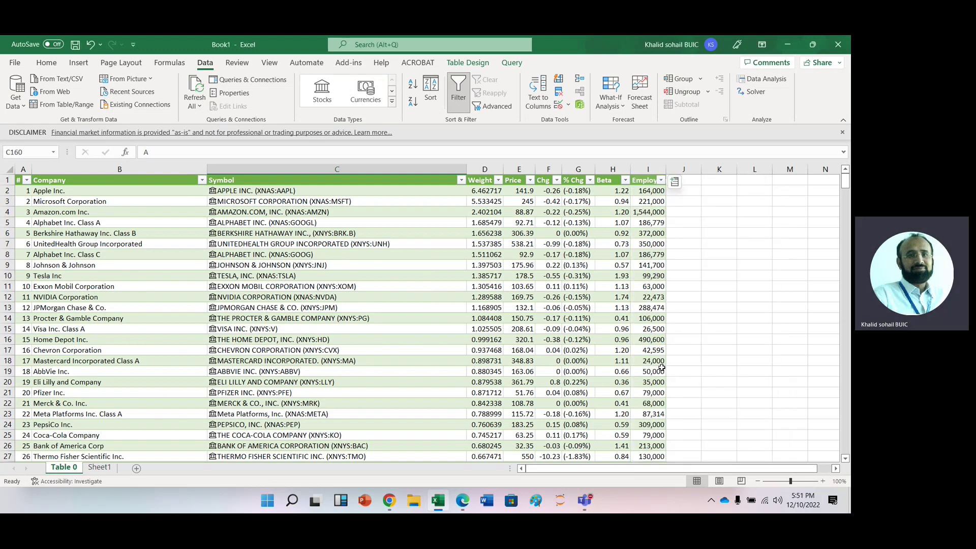
pyautogui.click(676, 183)
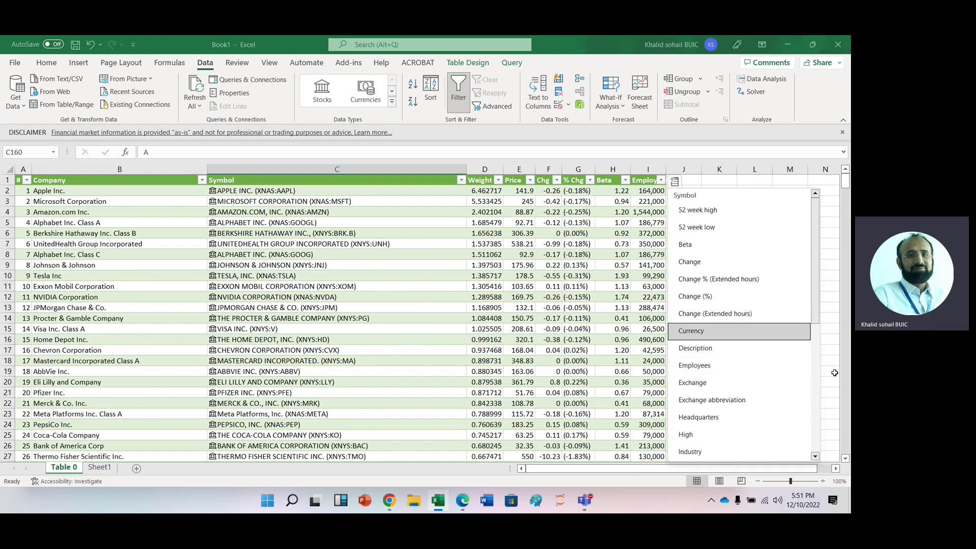
pyautogui.click(694, 436)
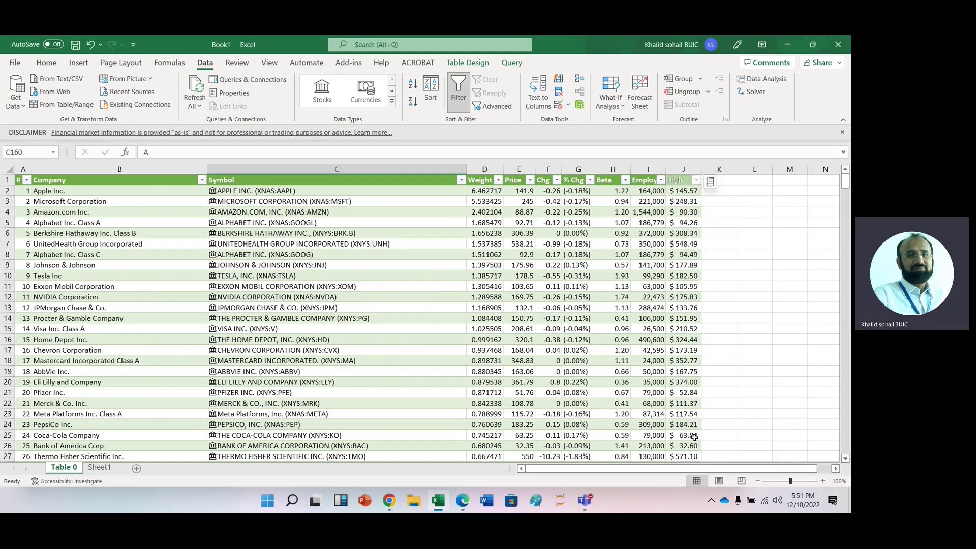
pyautogui.click(710, 182)
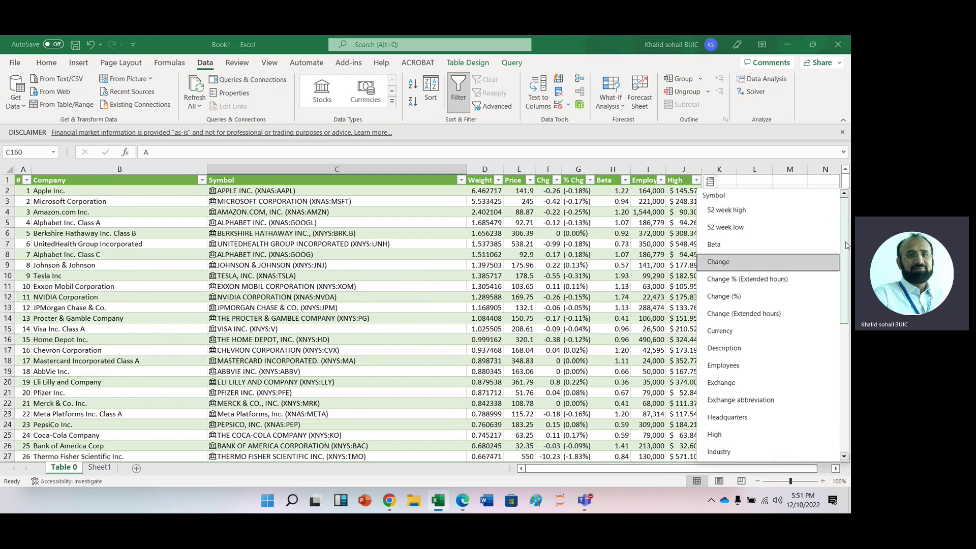
pyautogui.moveTo(844, 246); pyautogui.dragTo(840, 338)
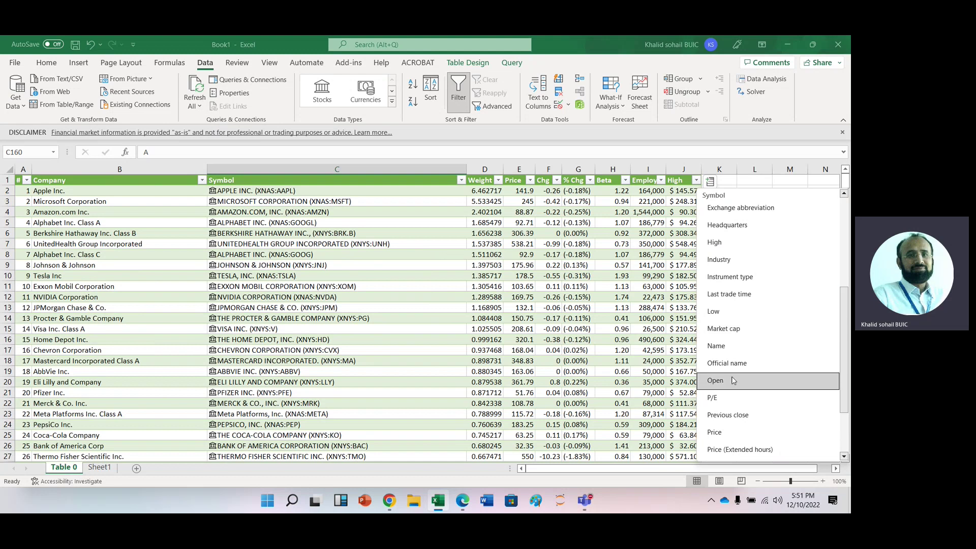
pyautogui.click(728, 398)
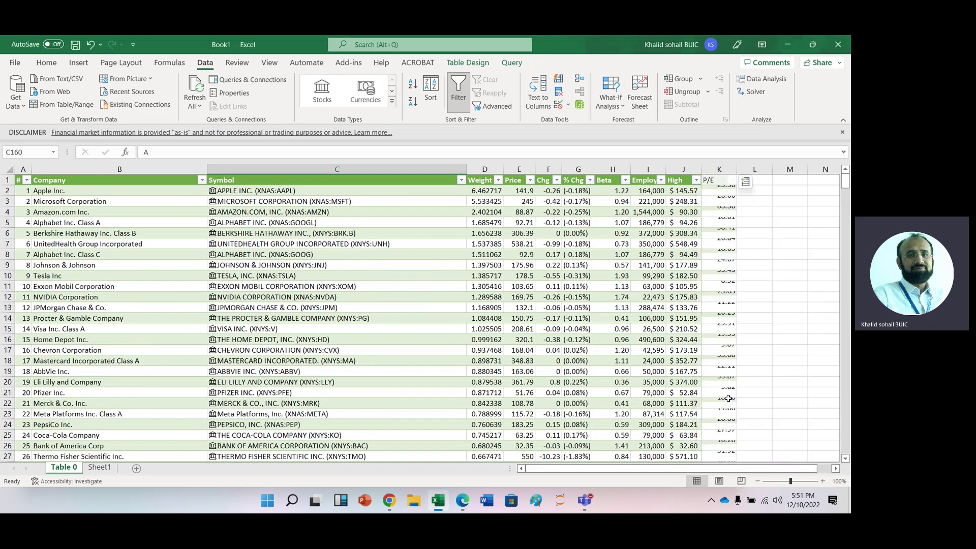
pyautogui.click(769, 306)
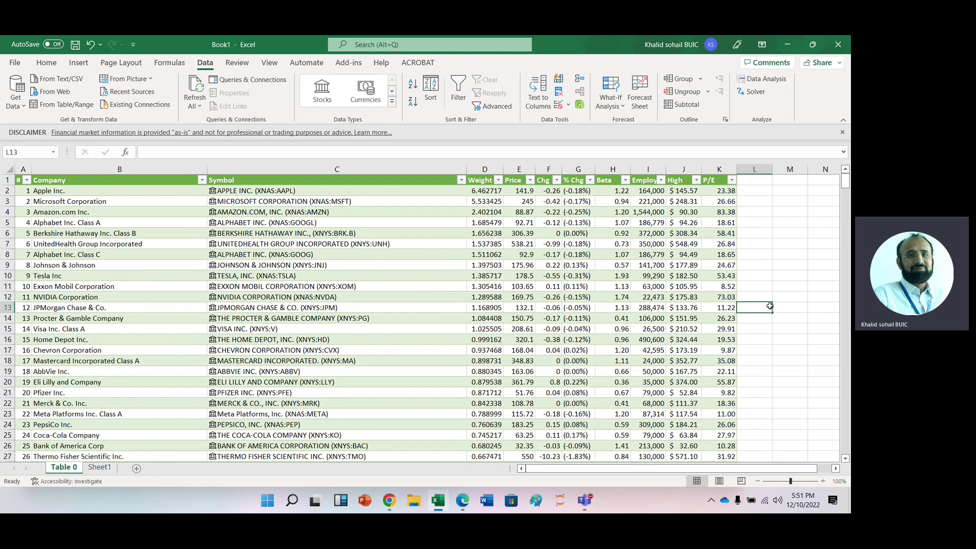